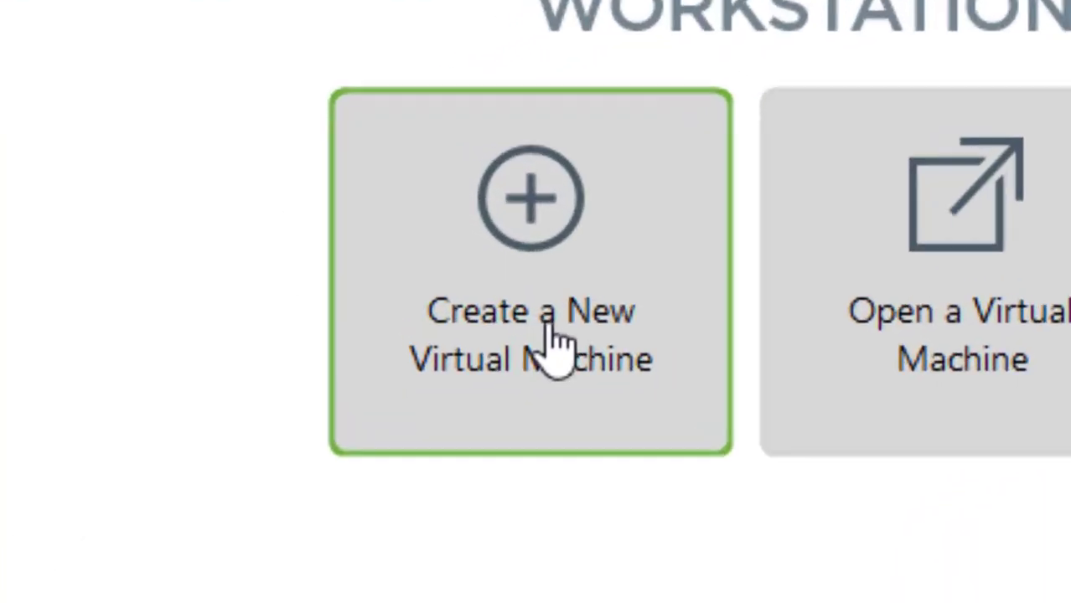
# Start a new virtual machine with the Custom (advanced) configuration and Workstation 15.x hardware compatibility
pyautogui.click(540, 205)
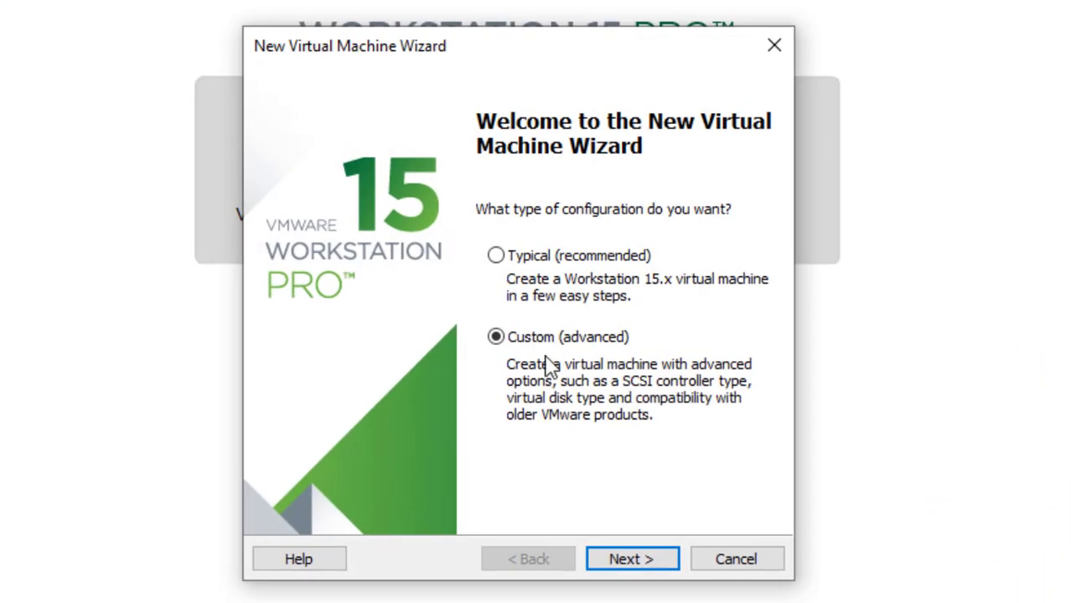
pyautogui.click(657, 568)
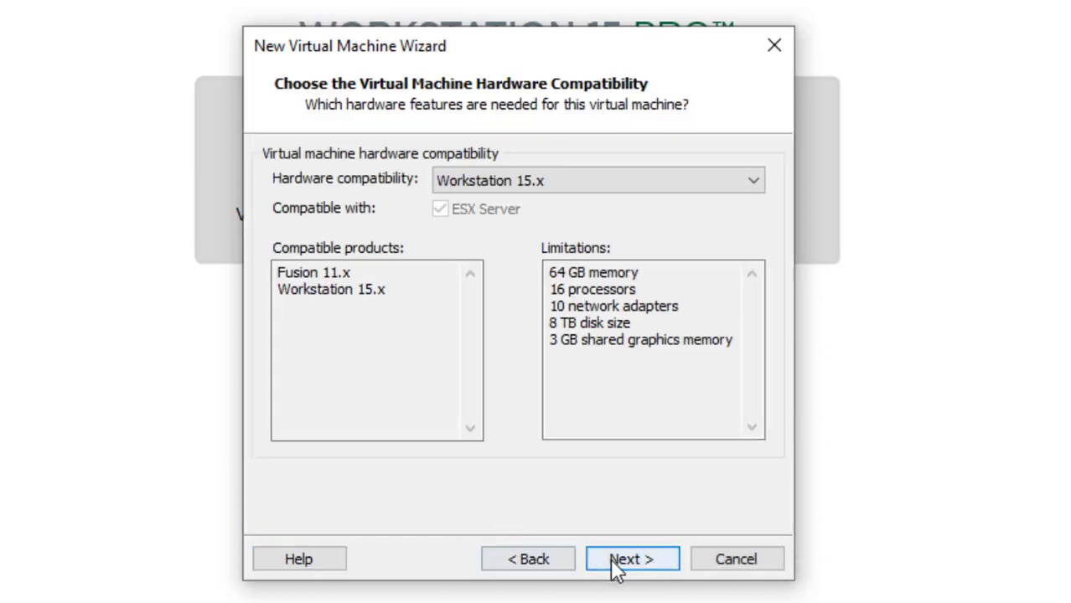
pyautogui.click(618, 571)
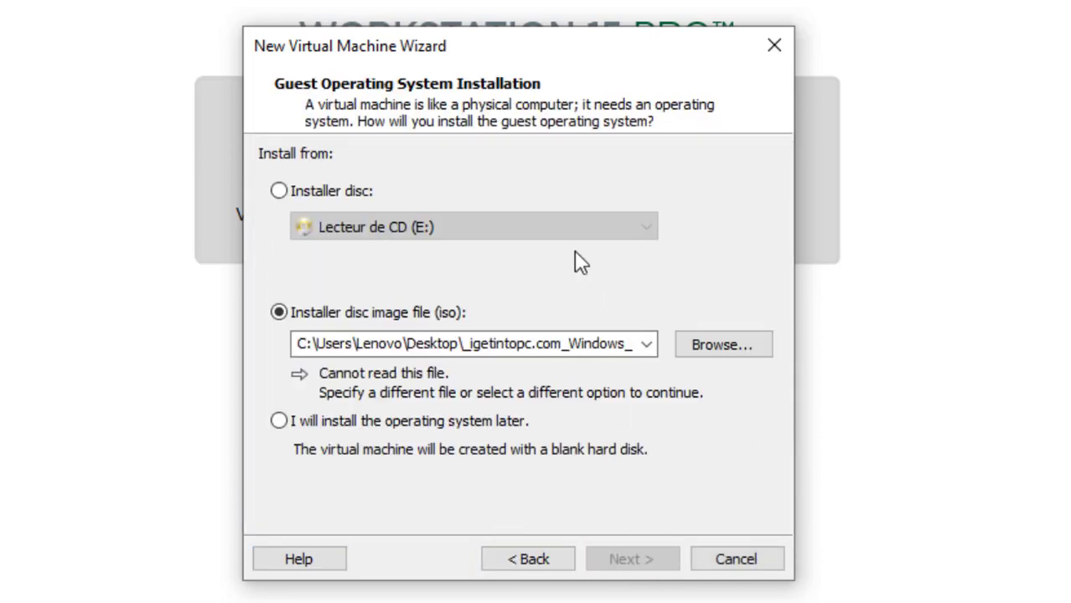
# Use the Windows_8.1_Pro_ISO_September_2019 disc image as the guest operating system's installation source
pyautogui.click(297, 190)
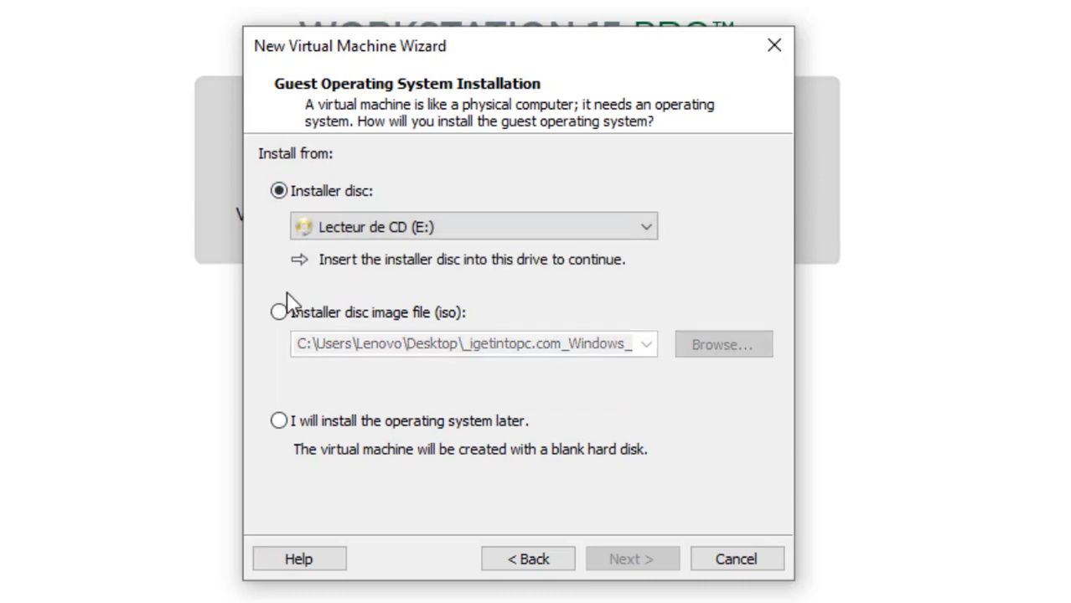
pyautogui.click(279, 312)
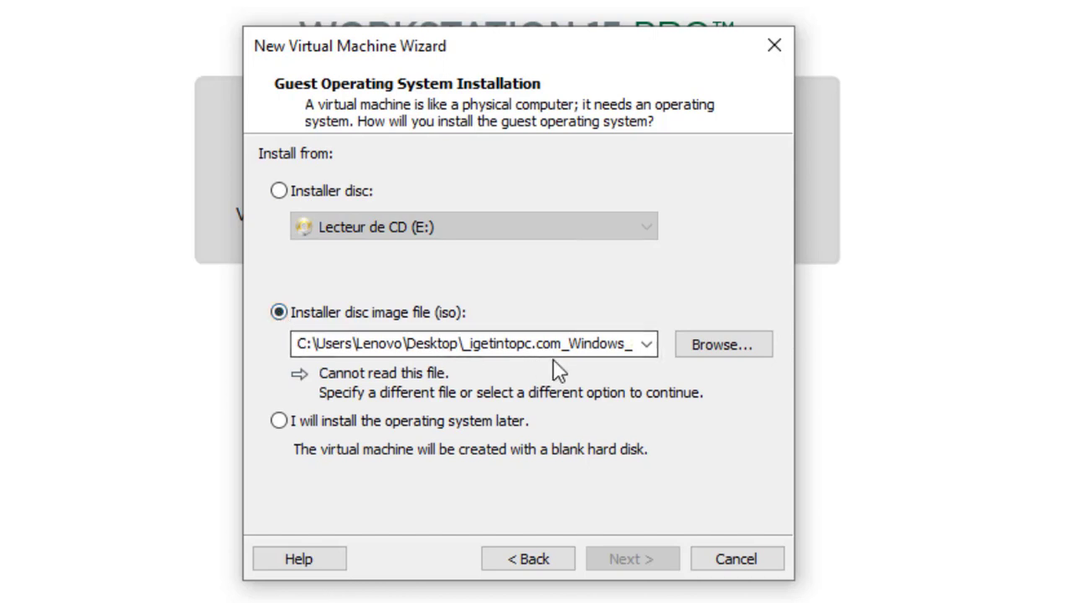
pyautogui.click(723, 345)
pyautogui.click(388, 224)
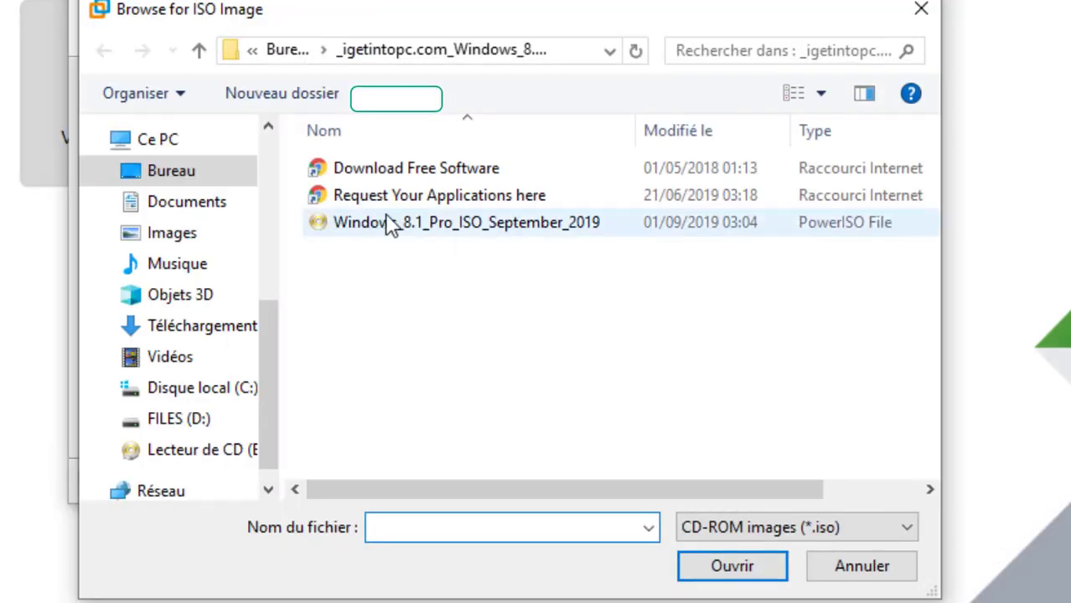
pyautogui.click(451, 233)
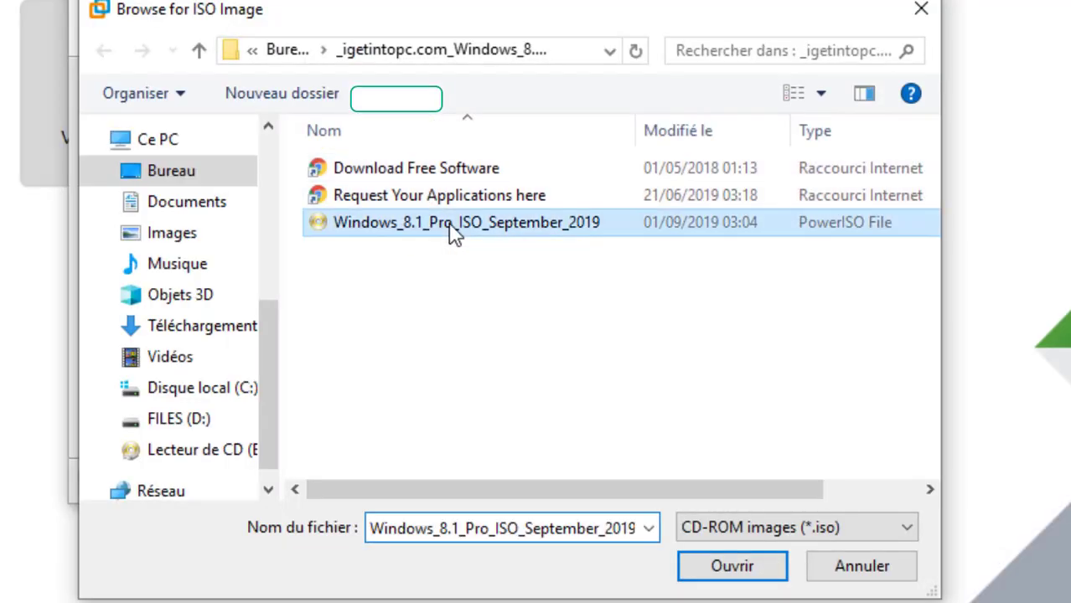
pyautogui.click(750, 569)
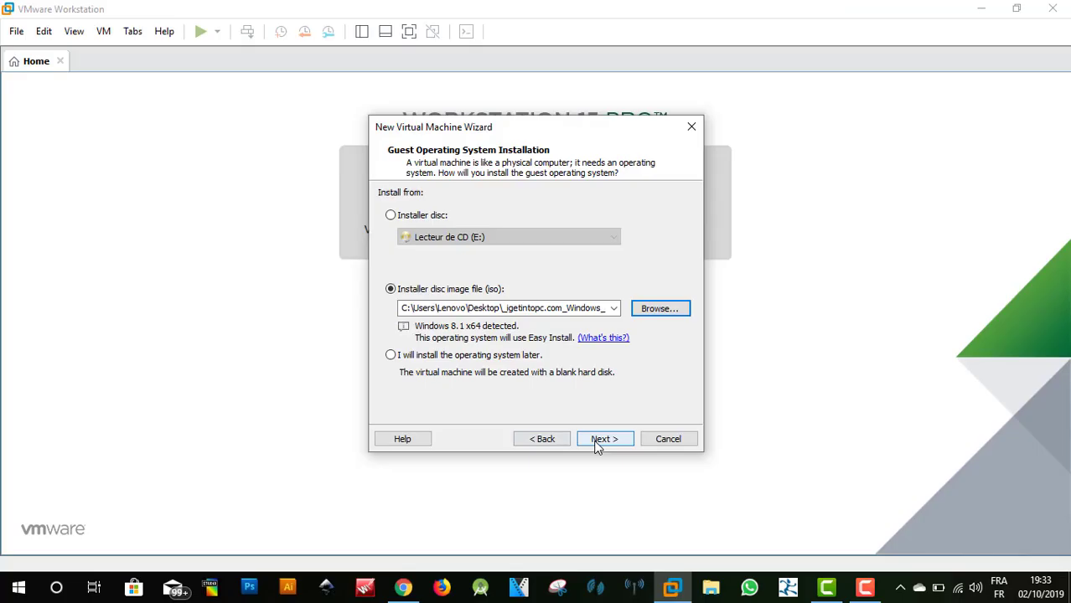
pyautogui.click(641, 567)
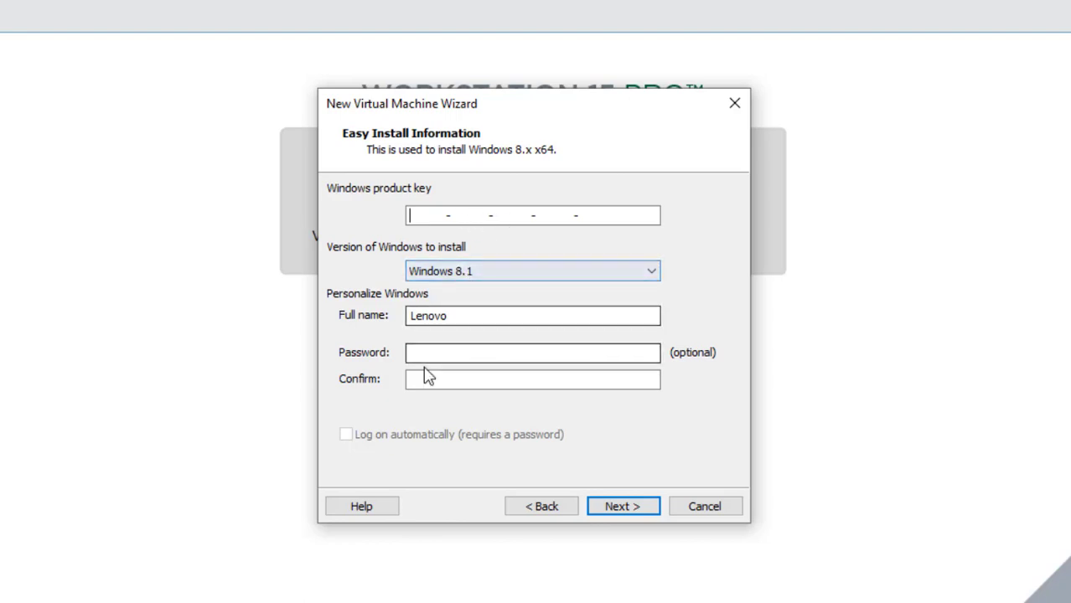
# Set the Windows full name to toshiba and continue without a product key, suppressing that reminder for the future
pyautogui.doubleClick(480, 314)
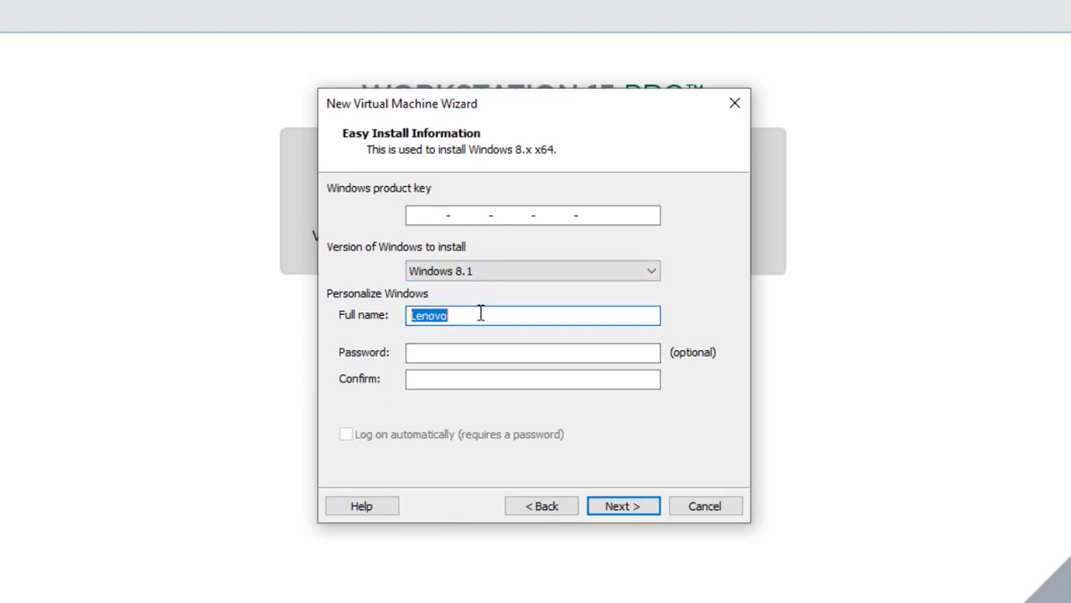
pyautogui.press('BackSpace')
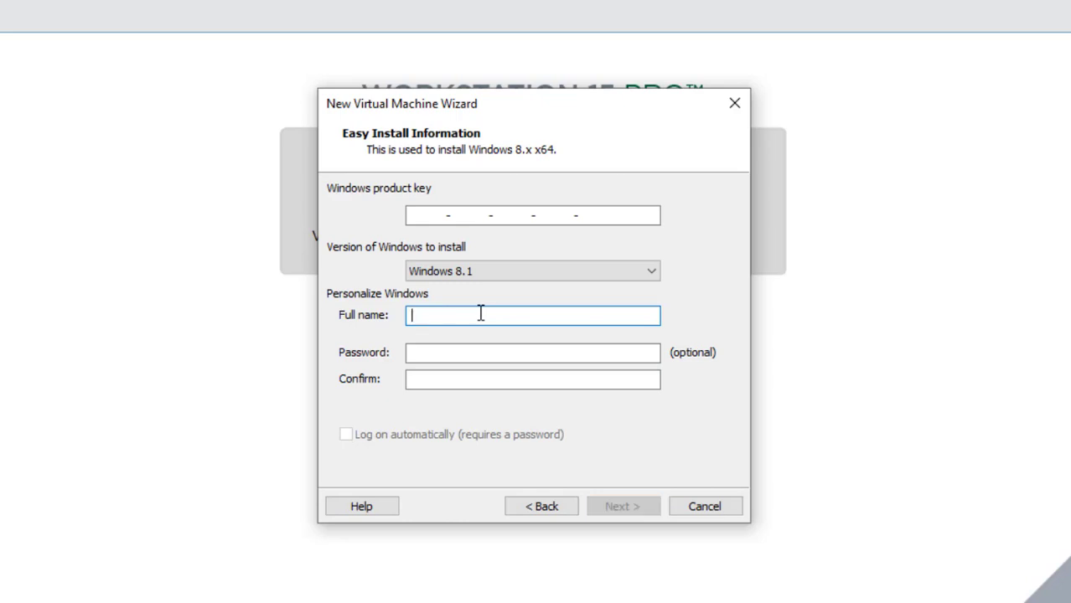
pyautogui.write('toshib')
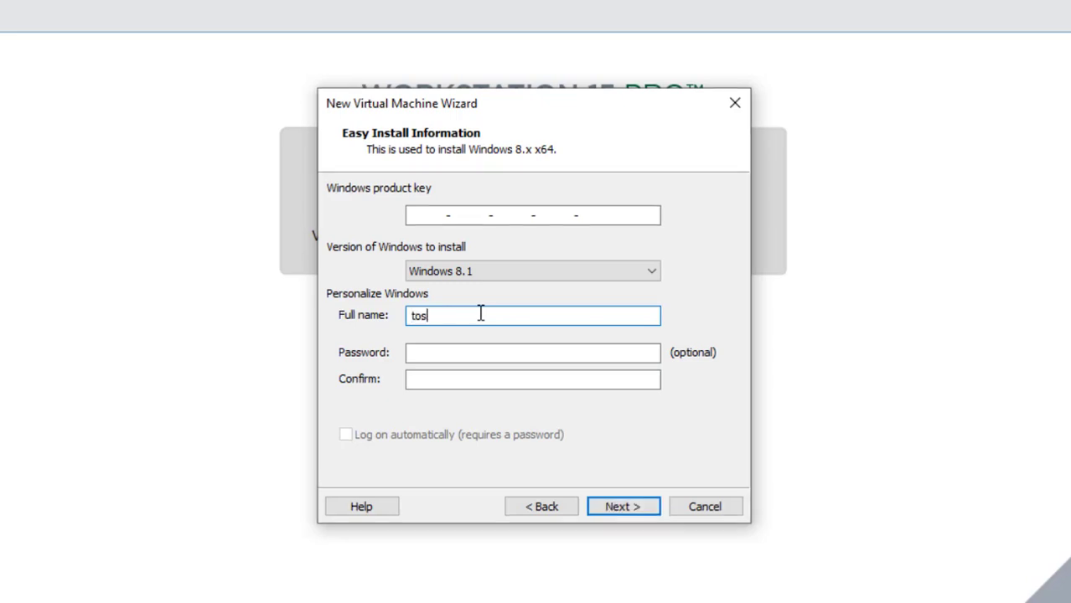
pyautogui.write('a')
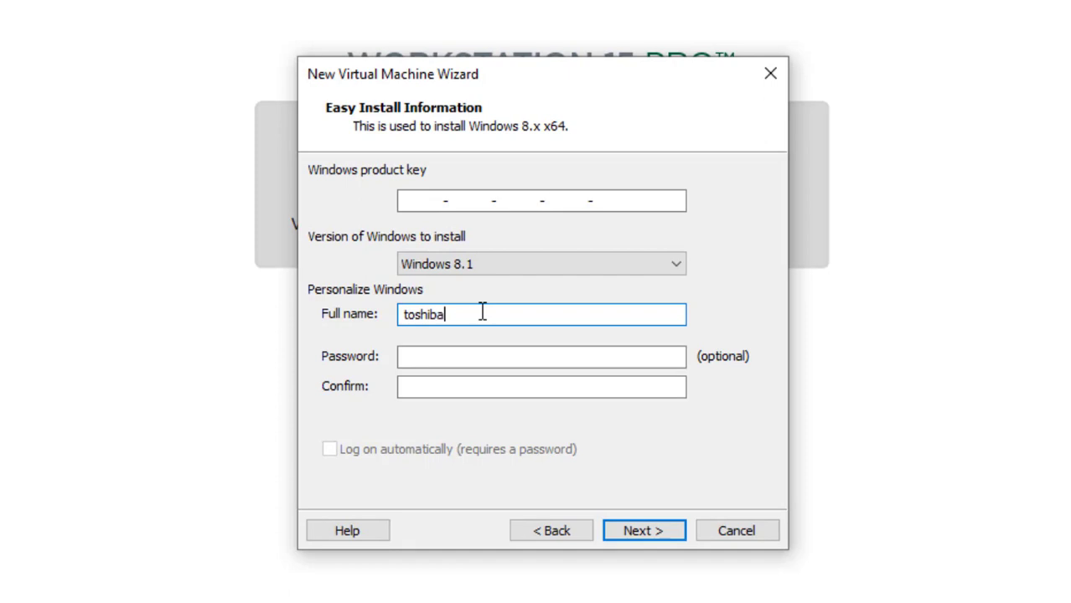
pyautogui.click(636, 530)
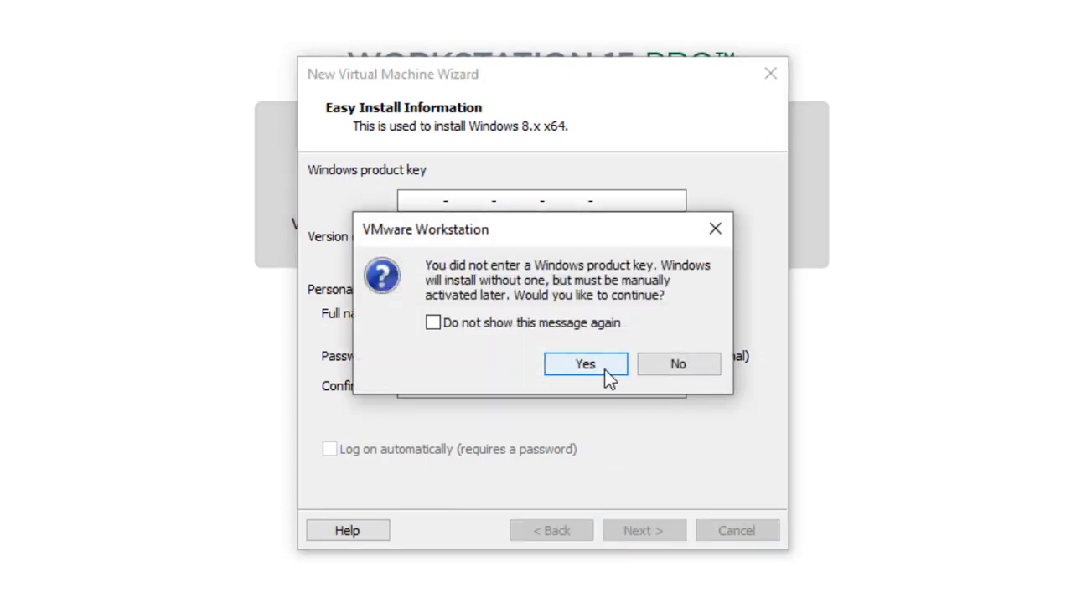
pyautogui.click(600, 329)
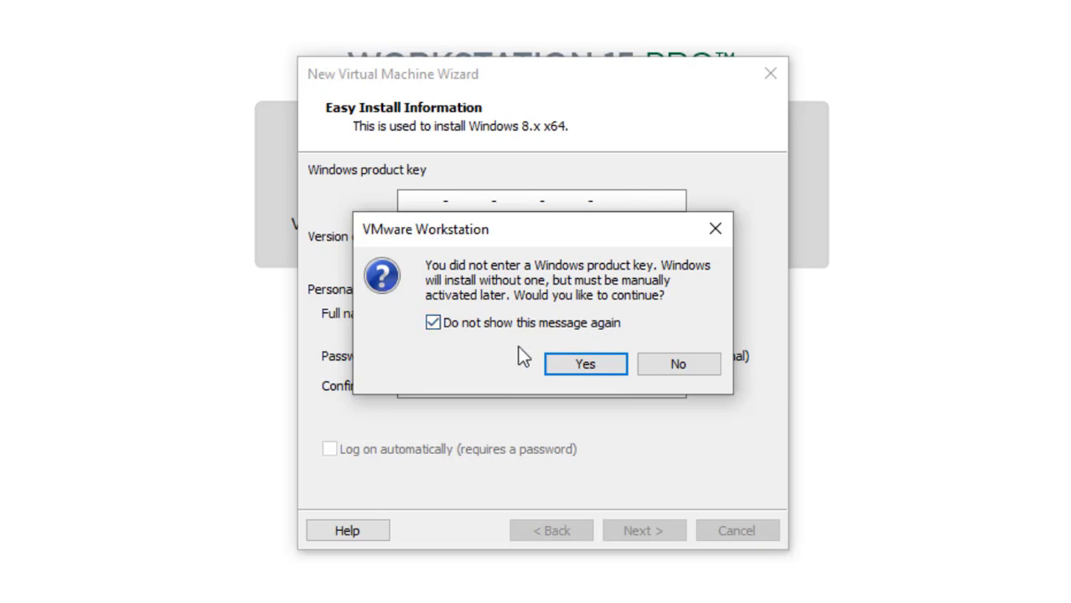
pyautogui.click(584, 364)
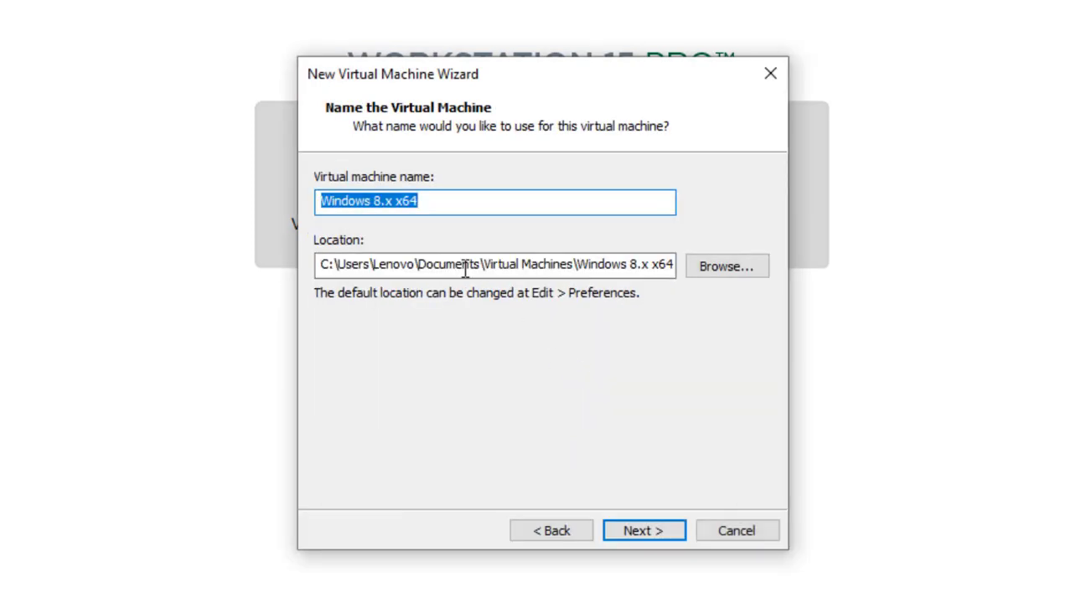
# Name the virtual machine "Windows 8.x x64 red team" and accept BIOS as its firmware type
pyautogui.click(472, 206)
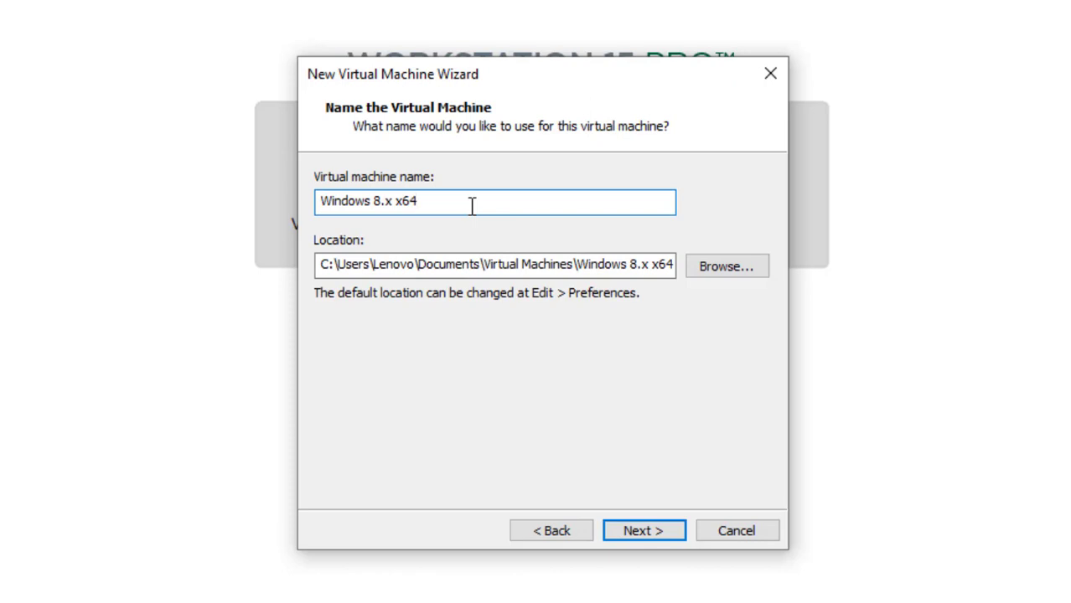
pyautogui.write('red team')
pyautogui.click(634, 532)
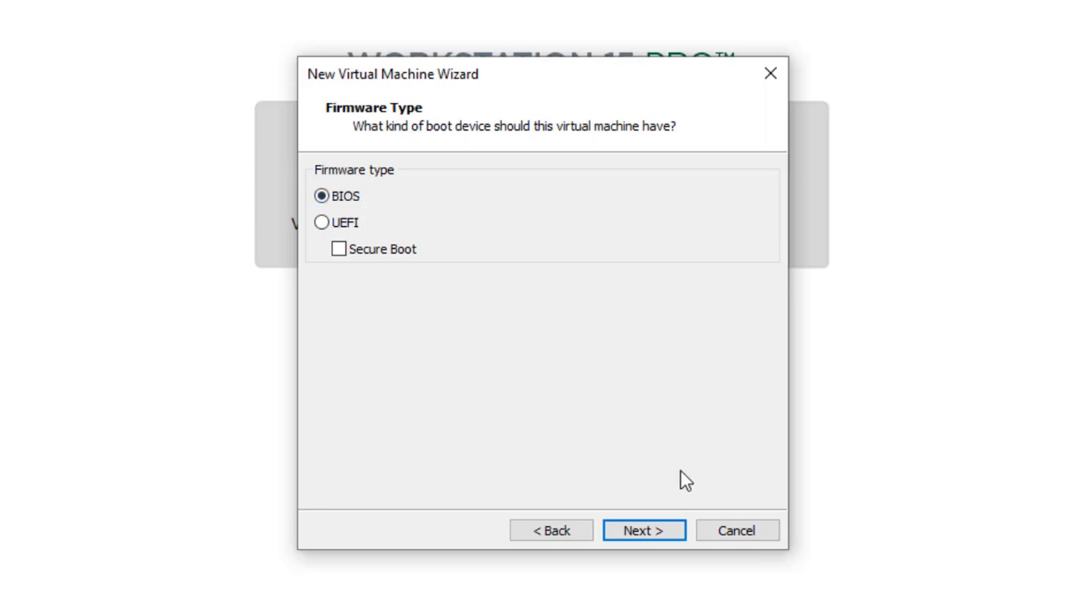
pyautogui.click(658, 528)
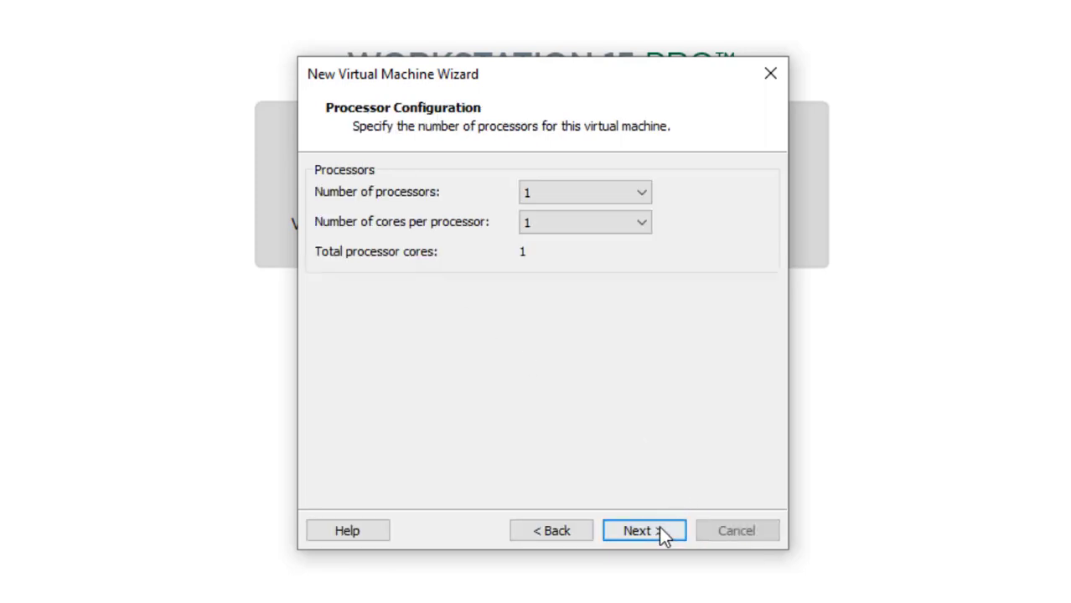
# Configure the virtual machine with 2 processors and 2 cores per processor
pyautogui.click(642, 195)
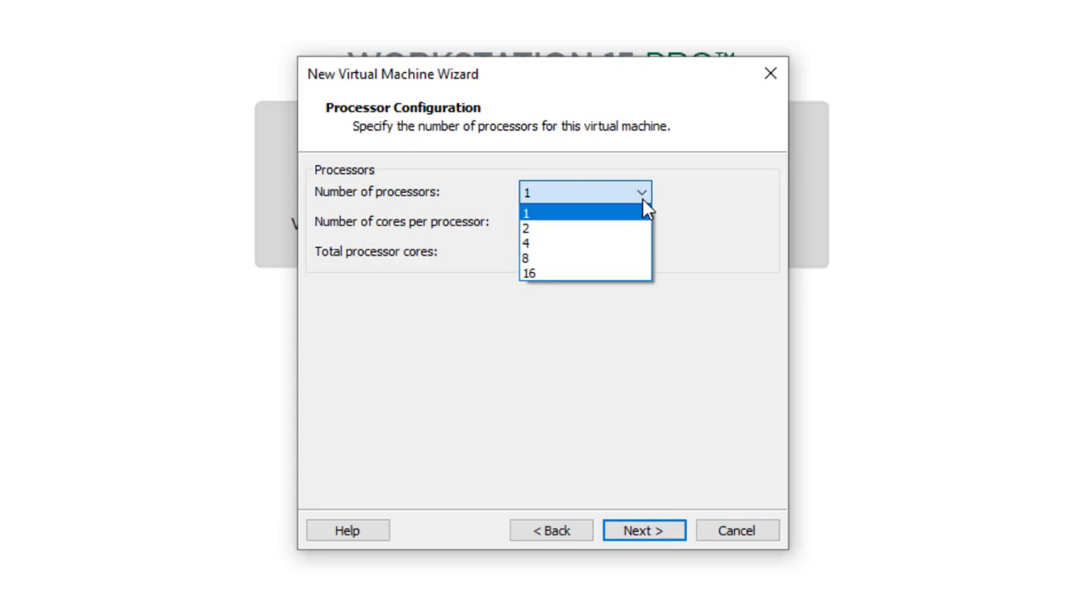
pyautogui.click(580, 228)
pyautogui.click(580, 228)
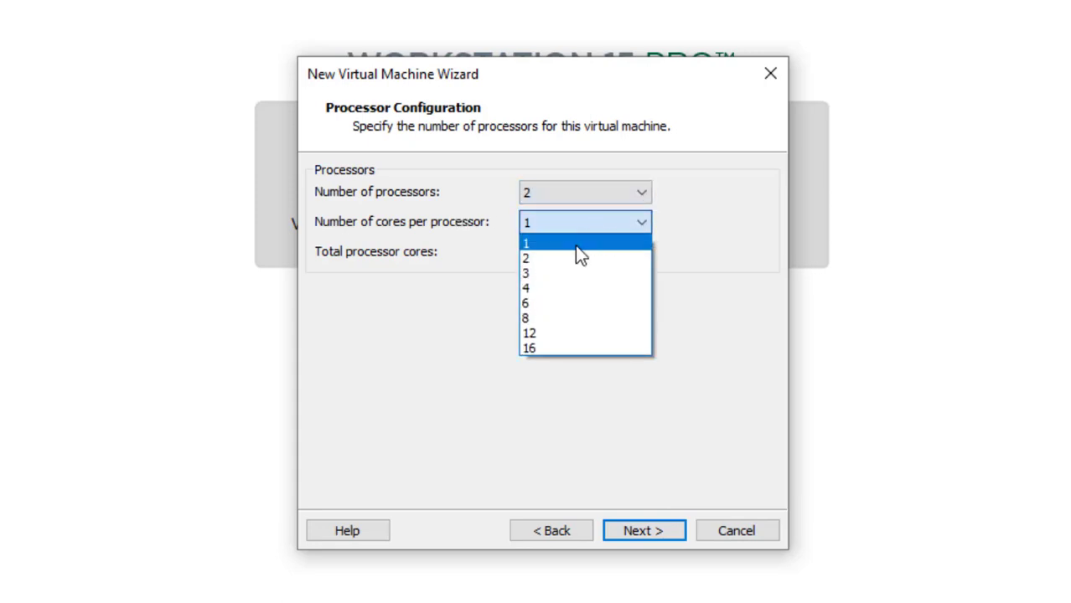
pyautogui.click(574, 256)
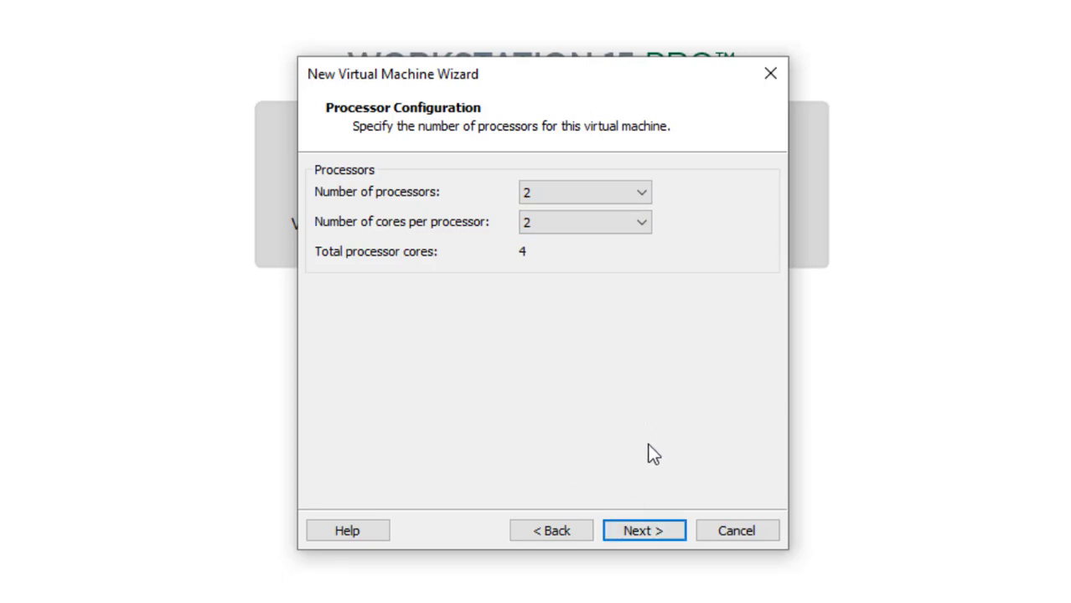
pyautogui.click(645, 531)
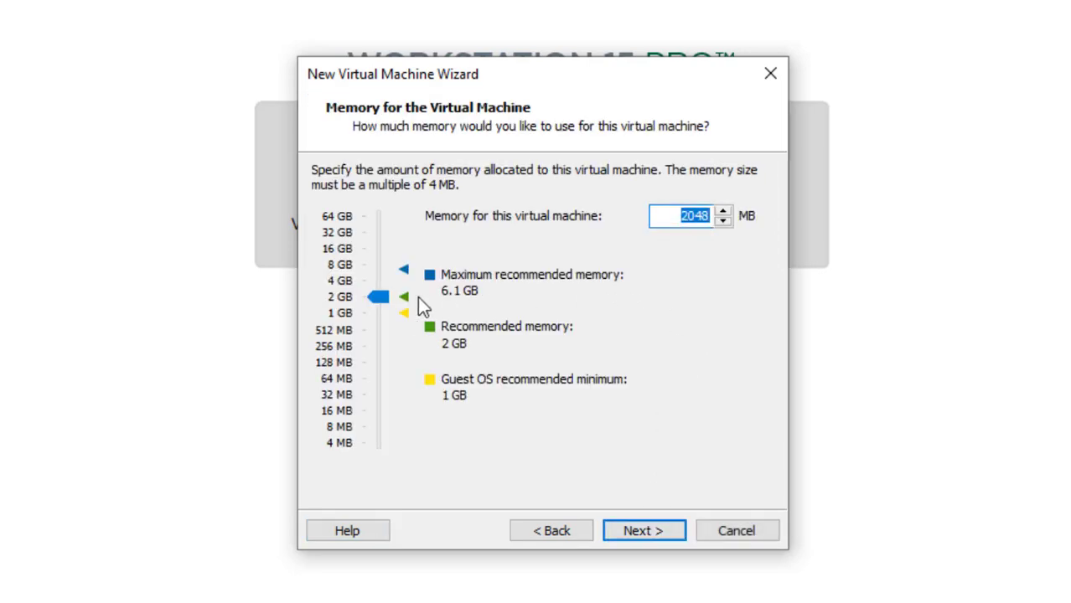
# Allocate 3324 MB of memory to the virtual machine
pyautogui.moveTo(377, 307)
pyautogui.mouseDown()
pyautogui.moveTo(373, 342)
pyautogui.moveTo(383, 266)
pyautogui.moveTo(382, 319)
pyautogui.moveTo(380, 301)
pyautogui.mouseUp()
pyautogui.click(382, 293)
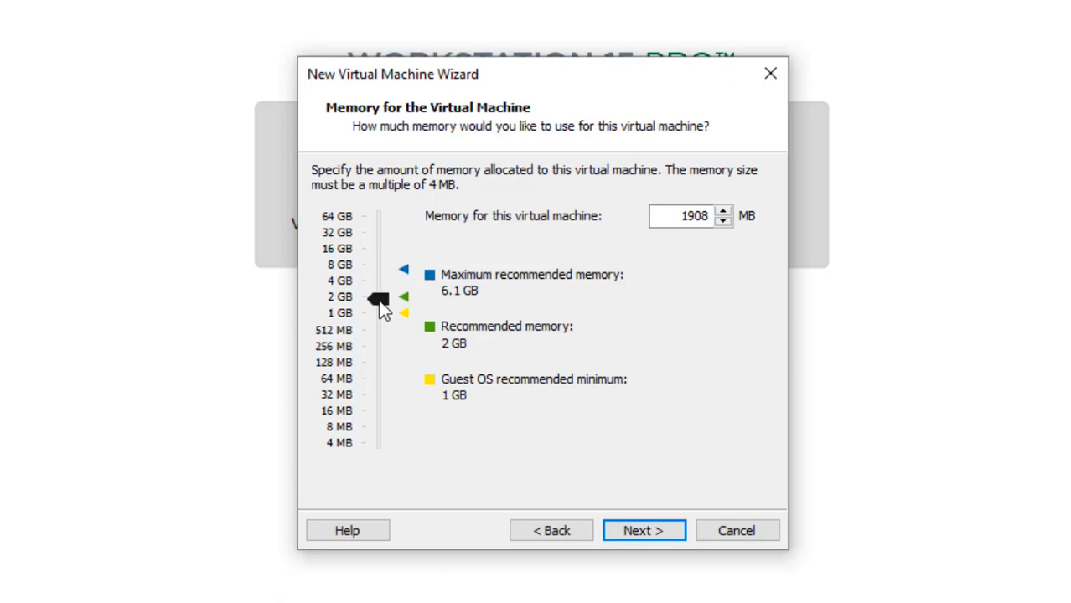
pyautogui.moveTo(384, 311); pyautogui.dragTo(388, 295)
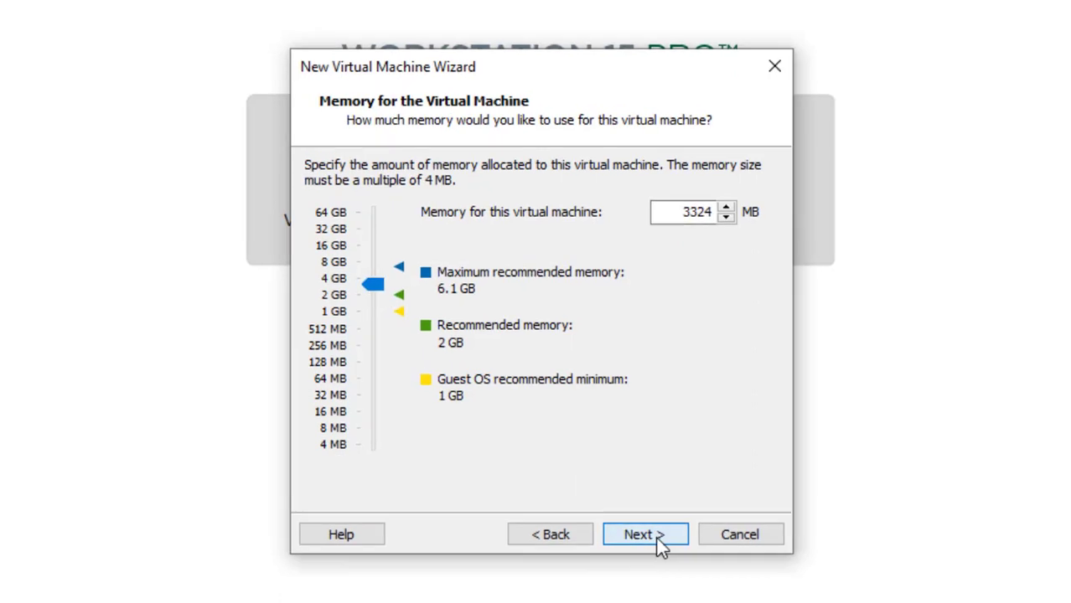
pyautogui.click(658, 541)
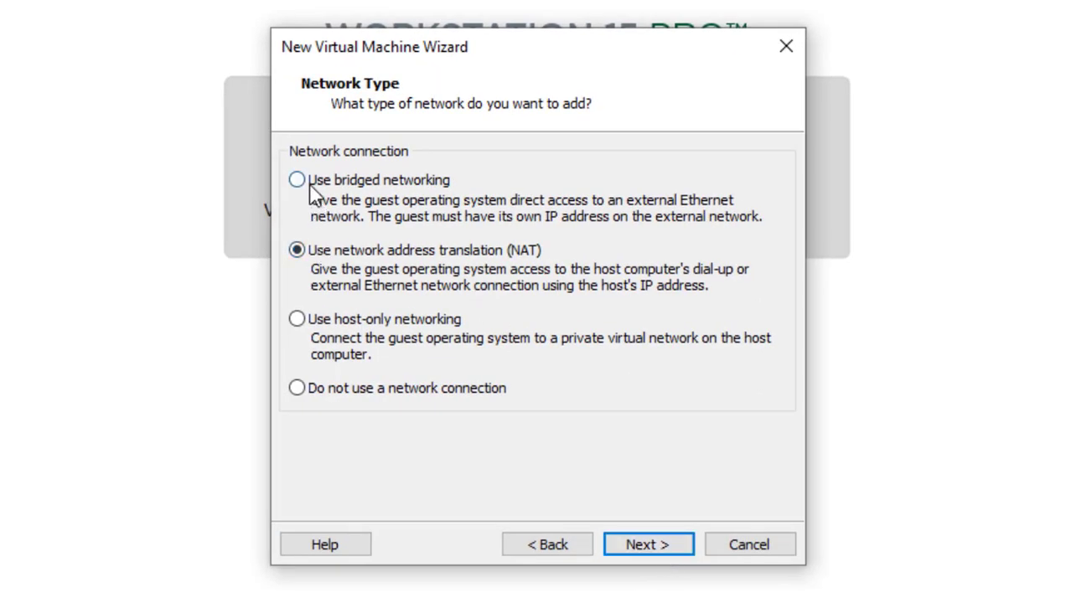
# Set the virtual machine's network connection to network address translation (NAT)
pyautogui.click(313, 184)
pyautogui.click(315, 251)
pyautogui.click(637, 543)
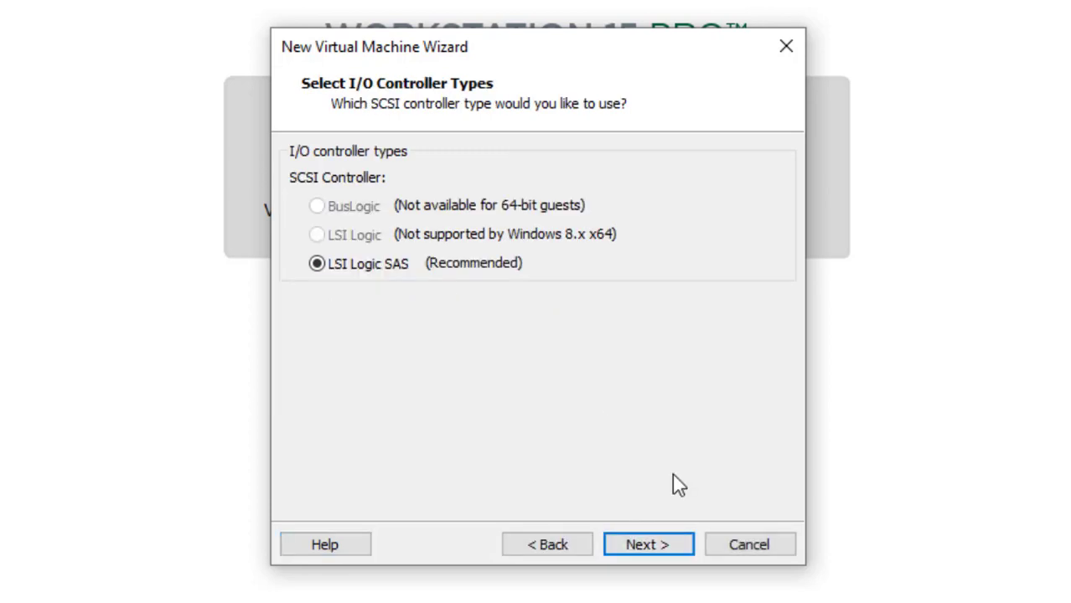
# Accept the LSI Logic SAS controller and create a new virtual disk of type SCSI
pyautogui.click(644, 546)
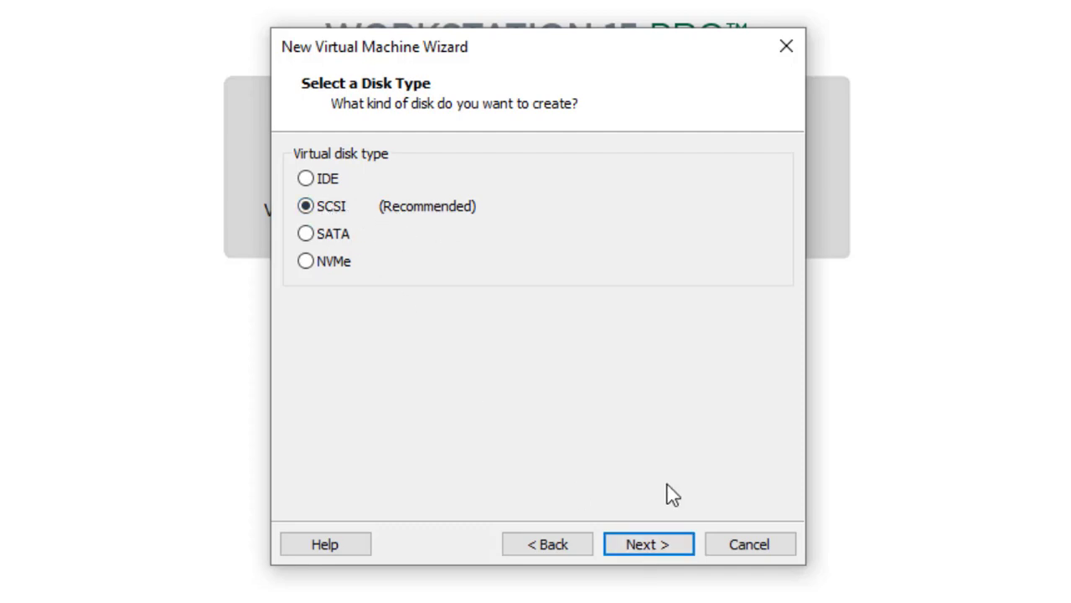
pyautogui.click(647, 545)
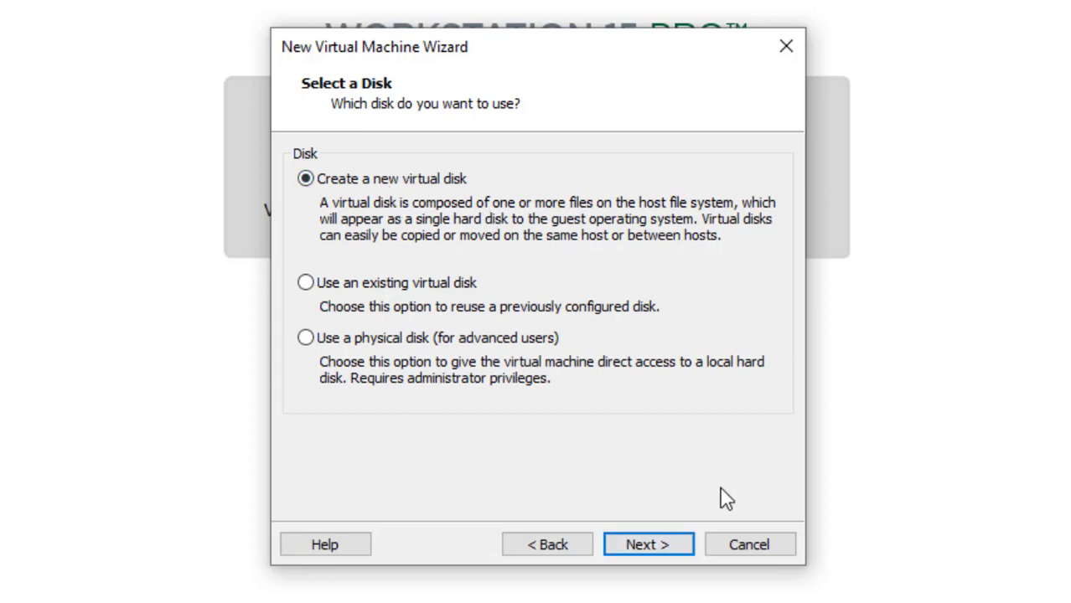
pyautogui.click(671, 547)
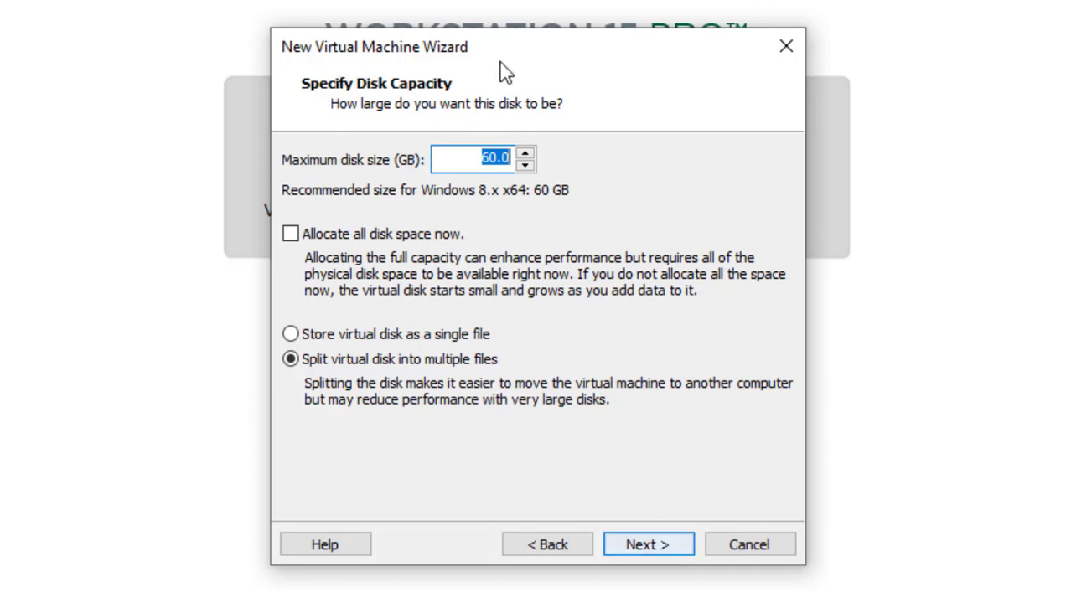
# Set the maximum disk size to 60 GB, keeping the virtual disk split into multiple files
pyautogui.click(485, 160)
pyautogui.moveTo(484, 159); pyautogui.dragTo(487, 158)
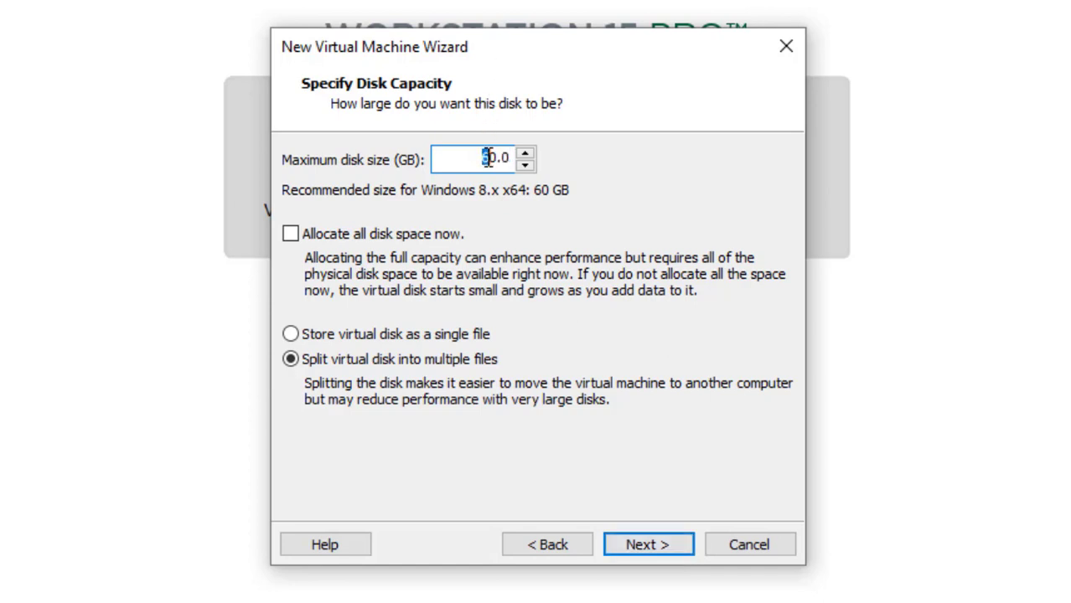
pyautogui.write('4')
pyautogui.write('3')
pyautogui.press('BackSpace')
pyautogui.write('6')
pyautogui.click(646, 547)
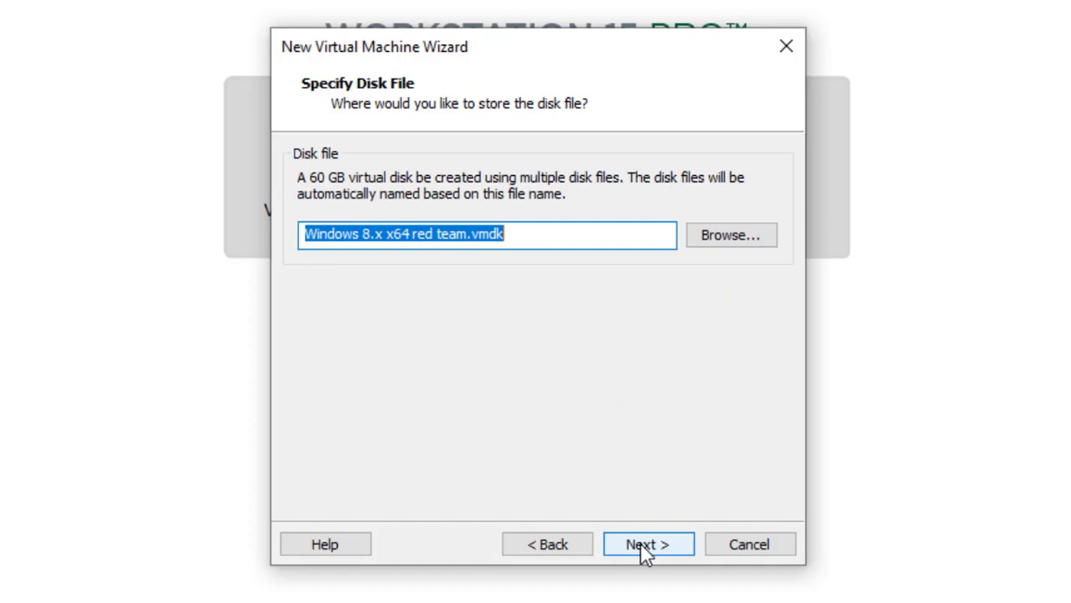
pyautogui.click(545, 244)
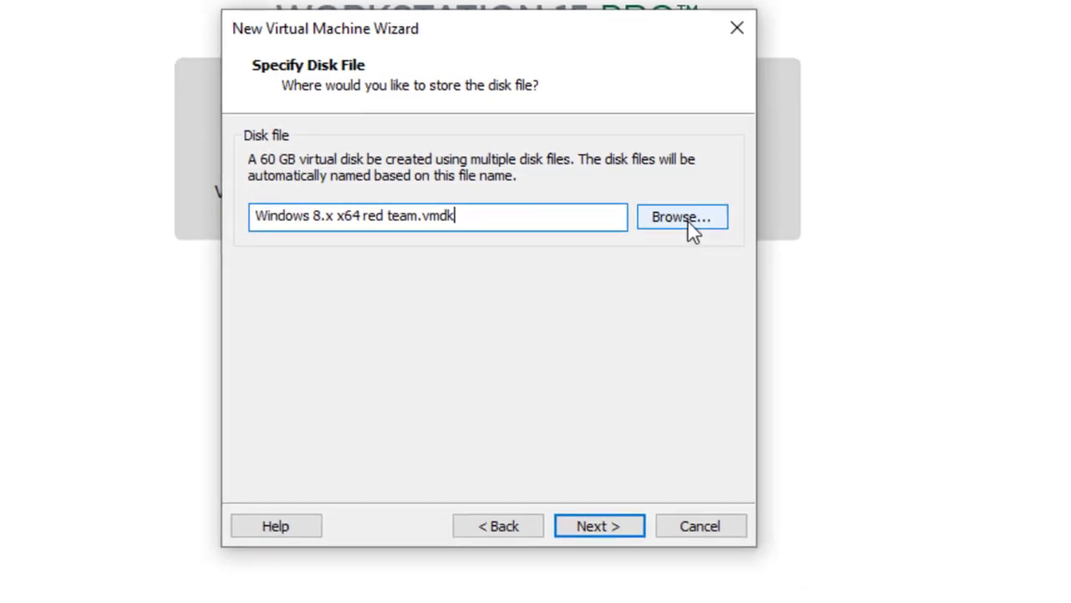
pyautogui.click(689, 223)
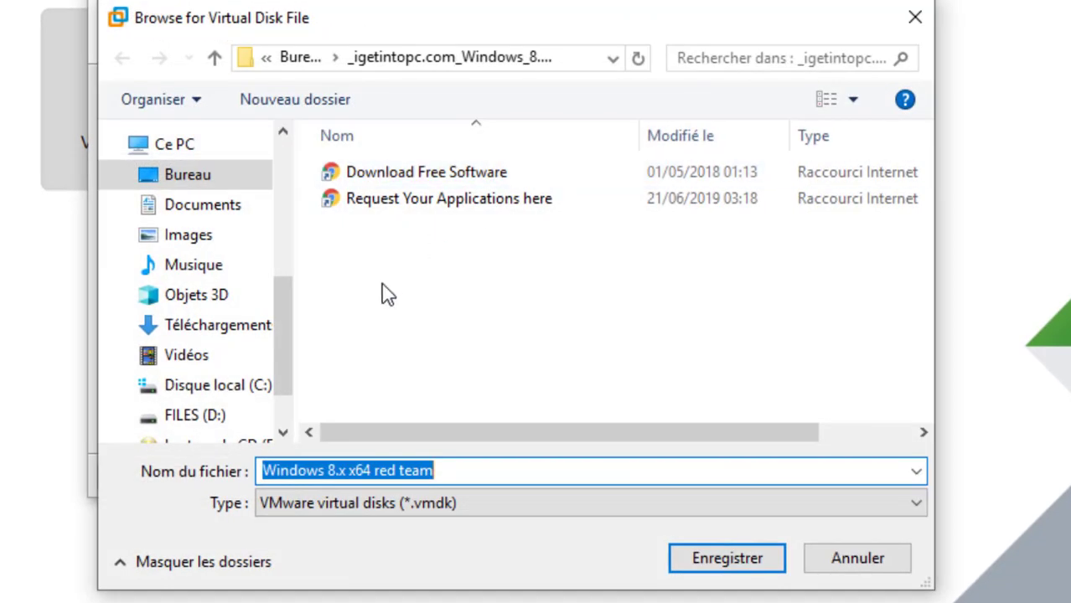
pyautogui.click(853, 557)
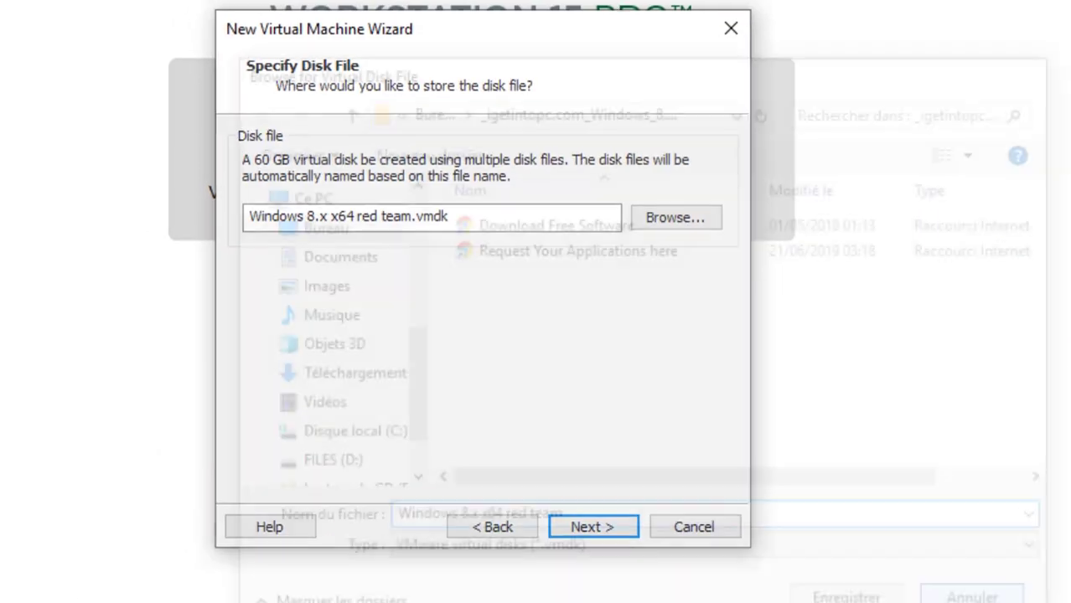
# Accept the disk file Windows 8.x x64 red team.vmdk and create the virtual machine, powering it on after creation
pyautogui.click(621, 538)
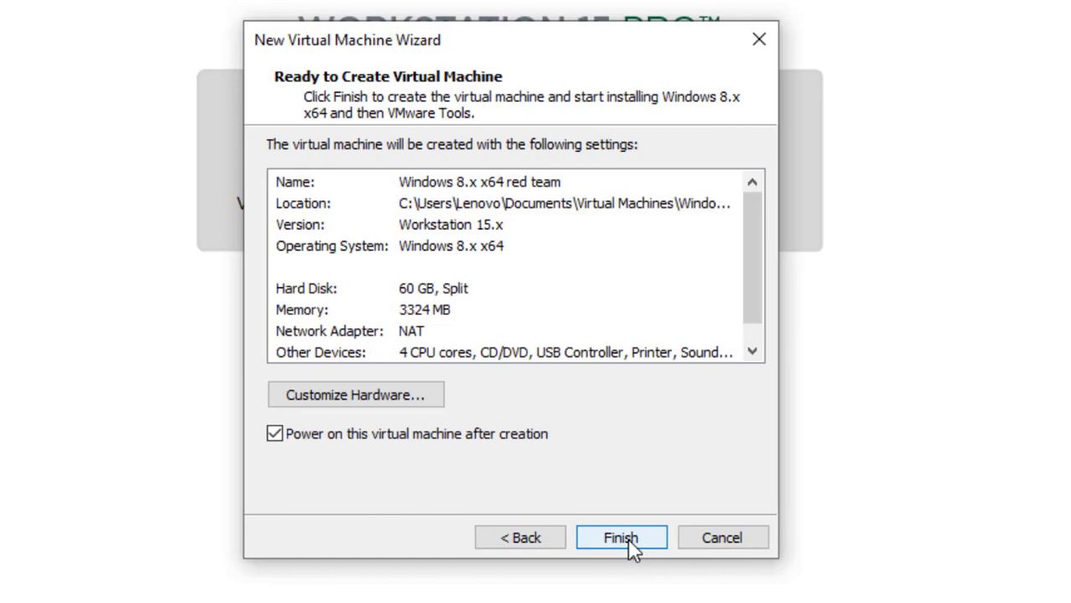
pyautogui.click(631, 541)
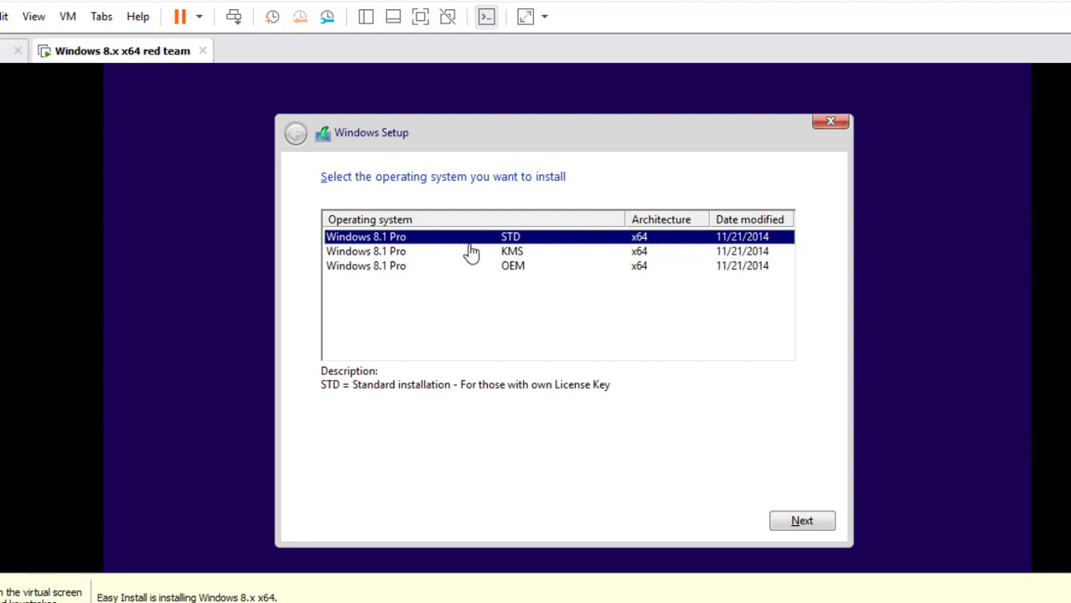
# Choose the Windows 8.1 Pro STD x64 edition in Windows Setup and proceed with the installation
pyautogui.click(395, 254)
pyautogui.click(398, 238)
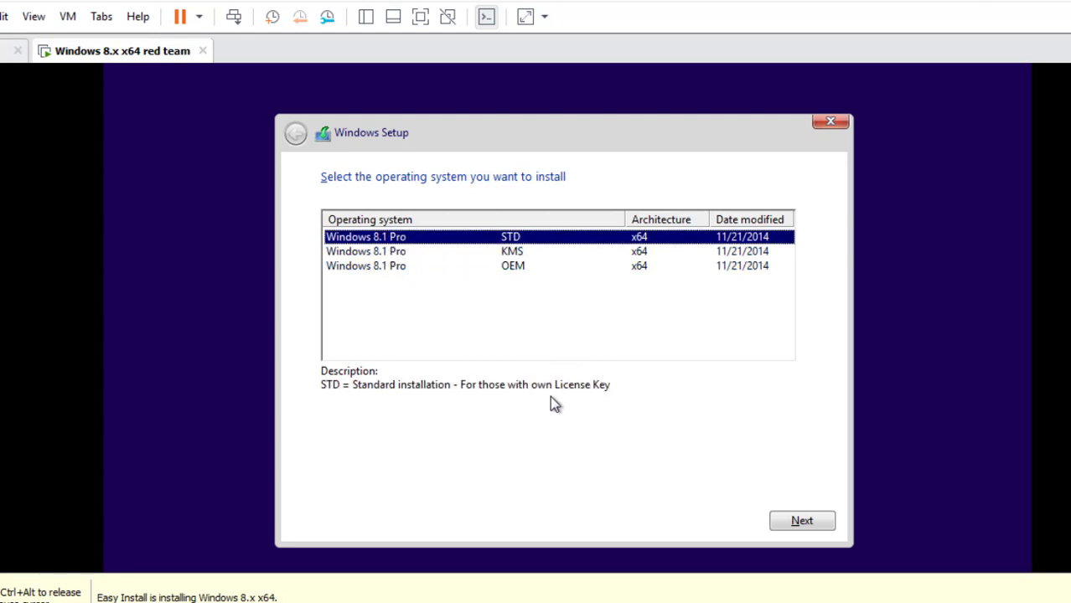
pyautogui.click(793, 524)
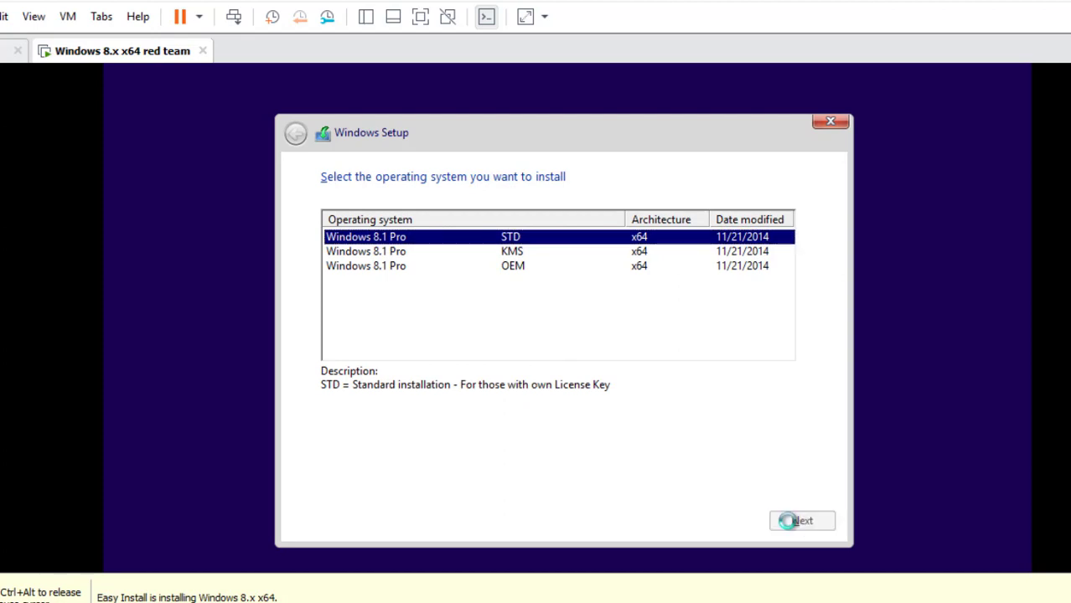